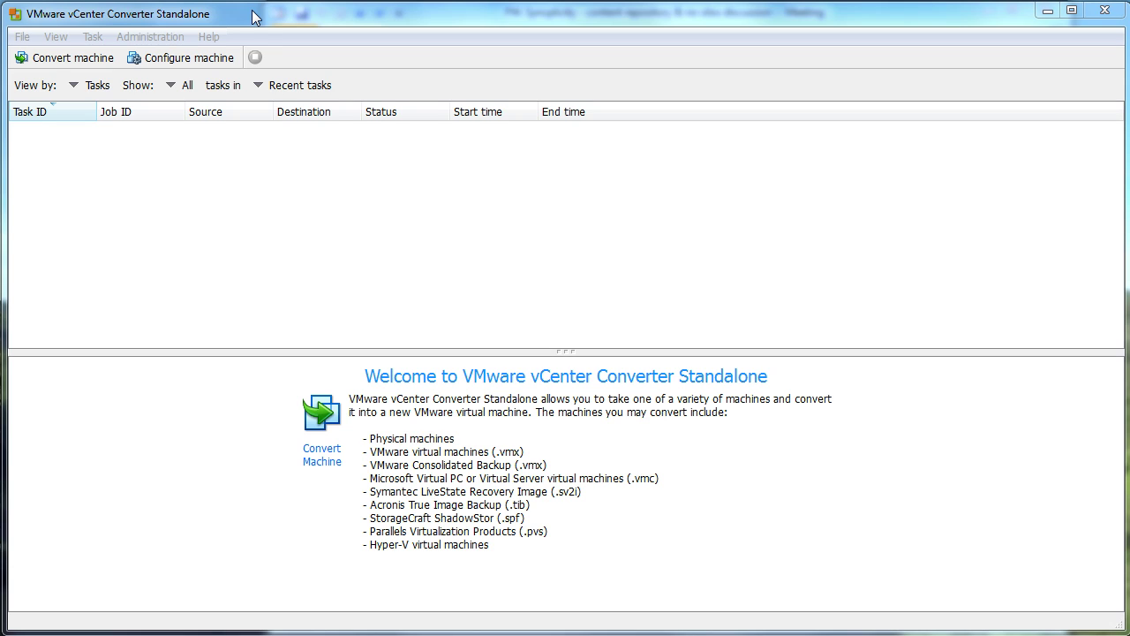
- Start a new machine conversion with 'VMware Workstation or other VMware virtual machine' as the source type
left_click(70, 58)
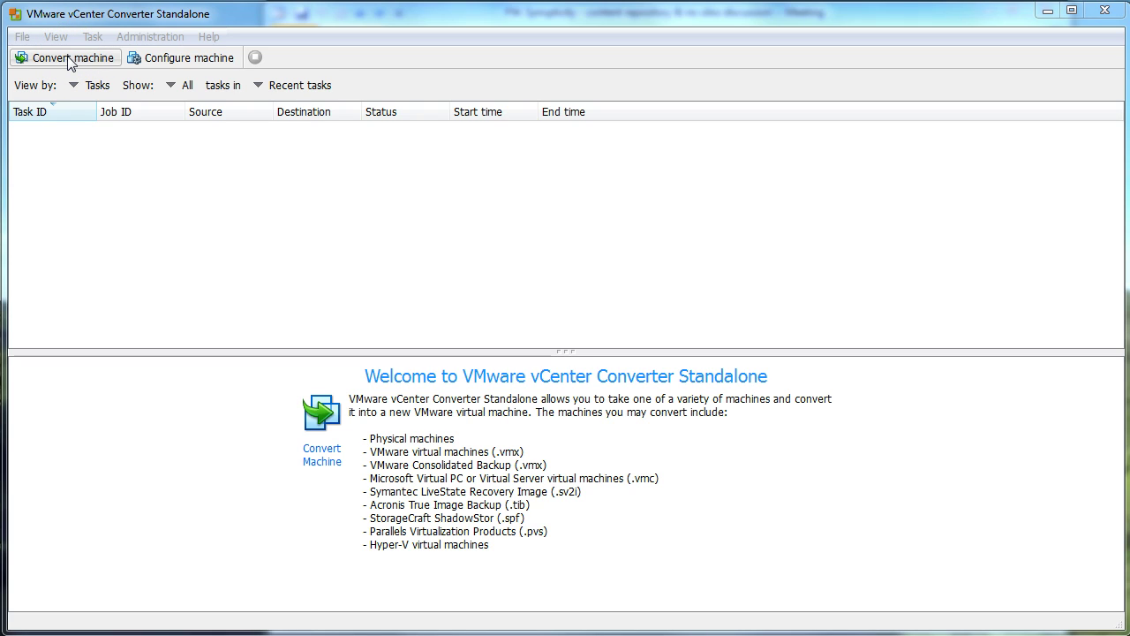
left_click(71, 58)
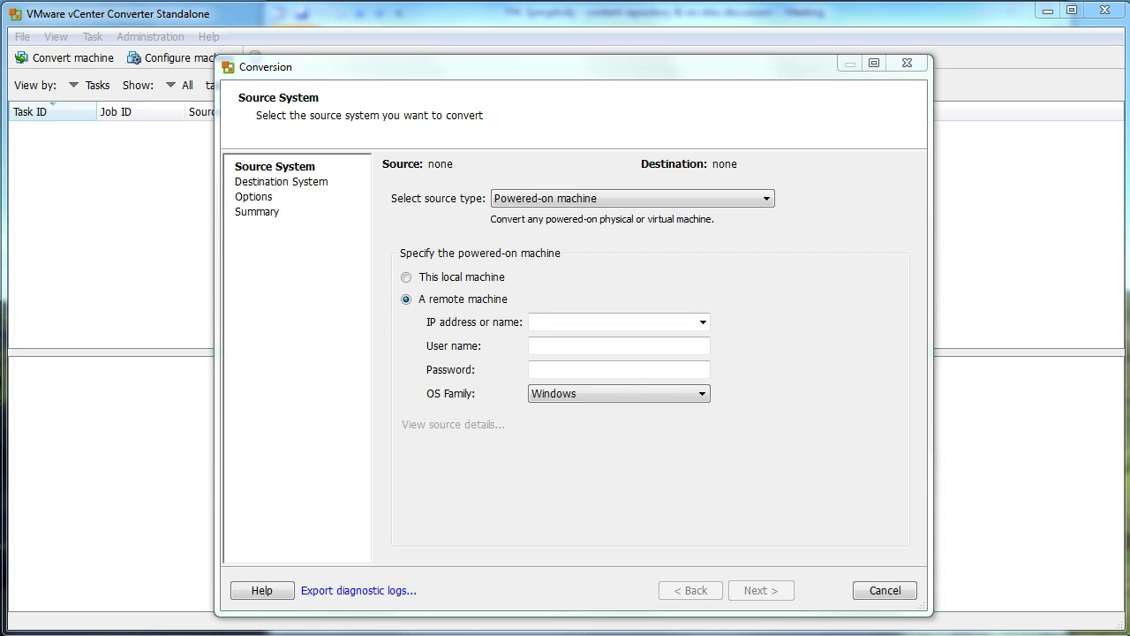
left_click(611, 198)
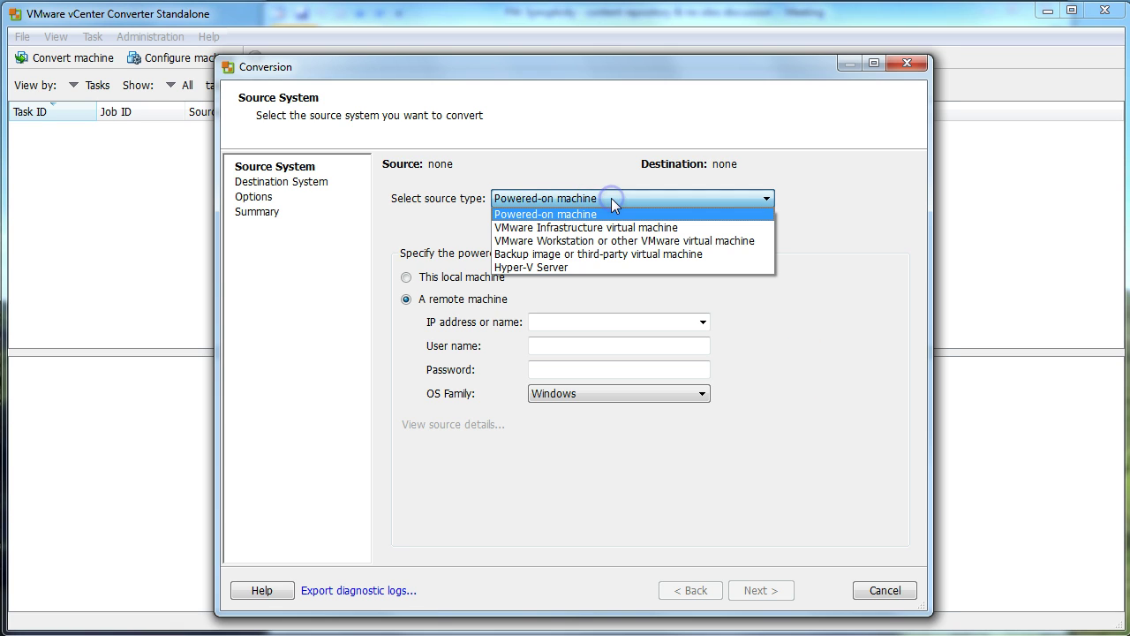
left_click(625, 243)
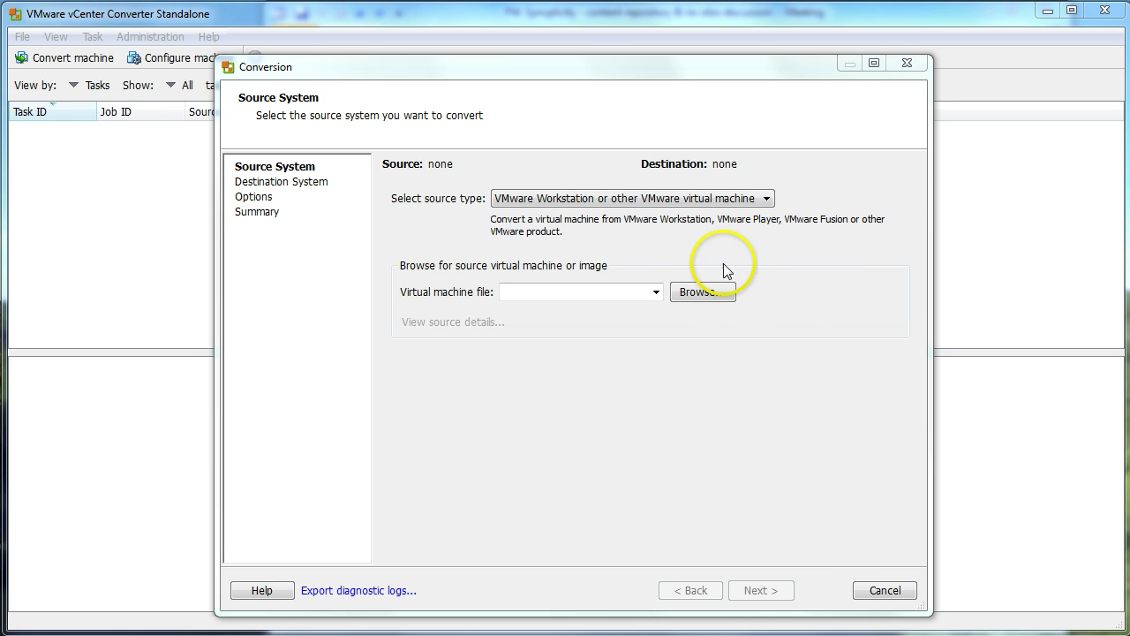
- Browse to E:\Temp\EMC\b.7.1.0.34r.vga and choose b.7.1.0.34r.vga.vmx as the source file
left_click(702, 292)
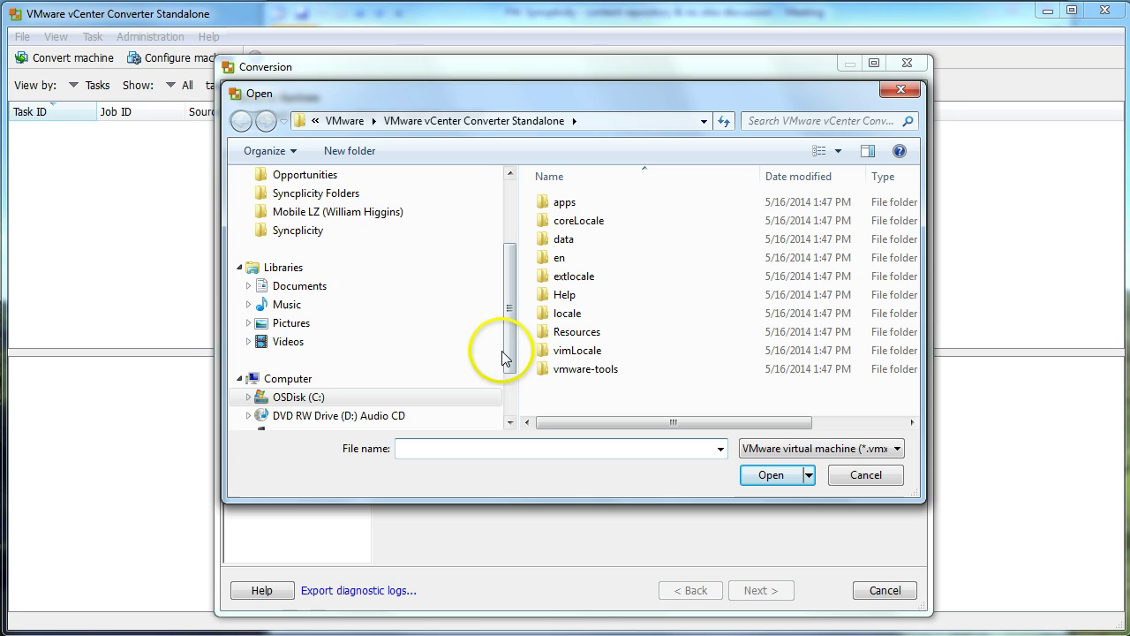
left_click_drag(504, 357, 509, 375)
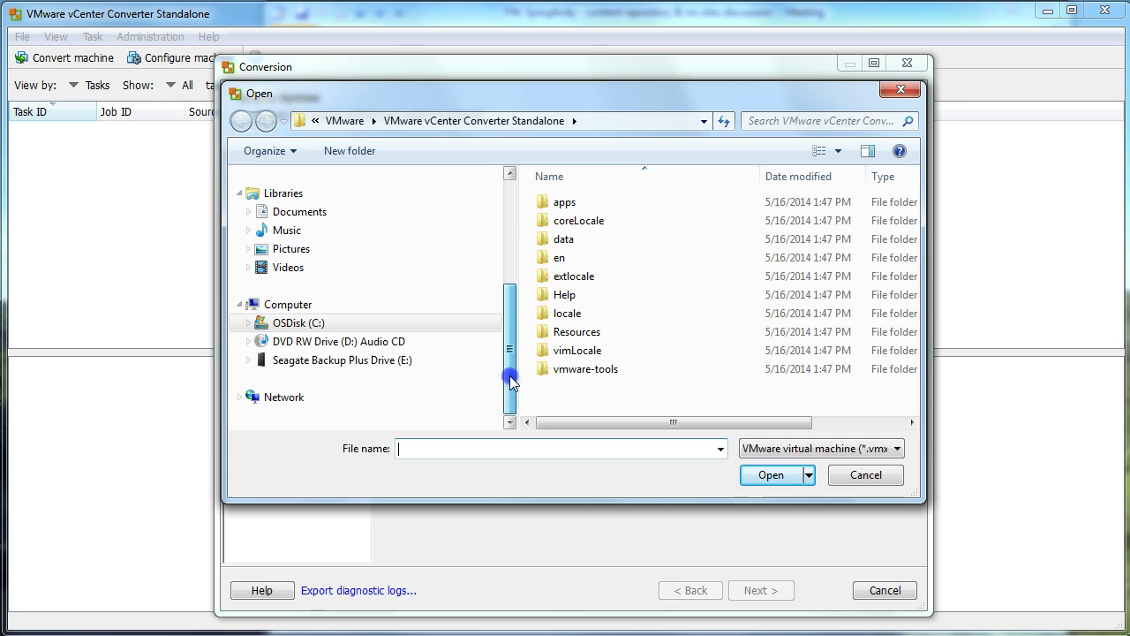
left_click(397, 360)
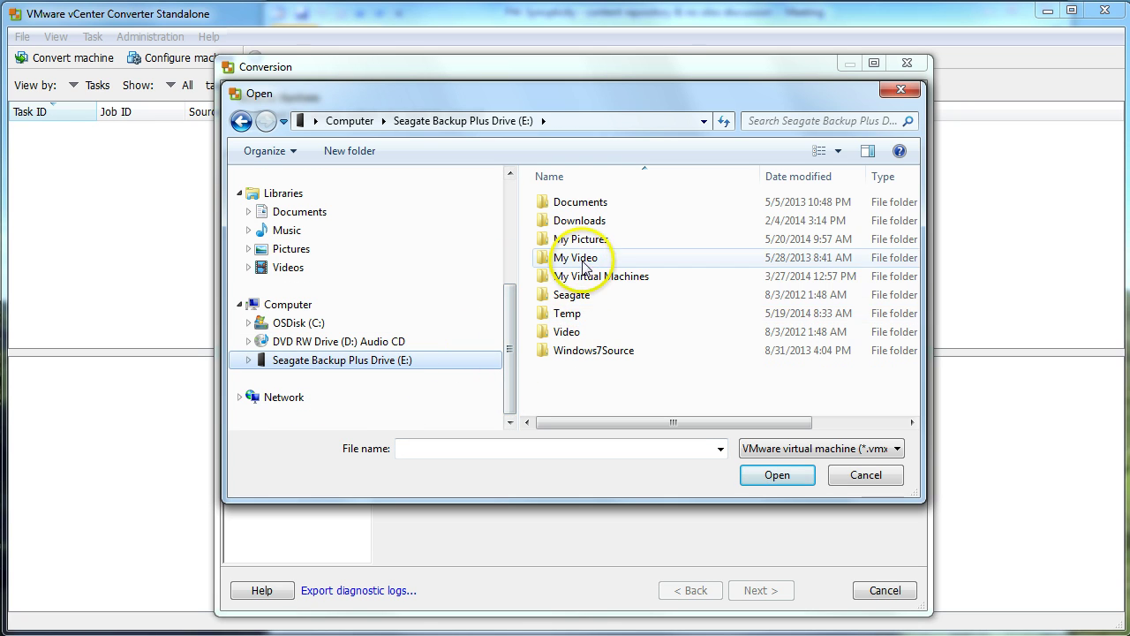
double_click(578, 317)
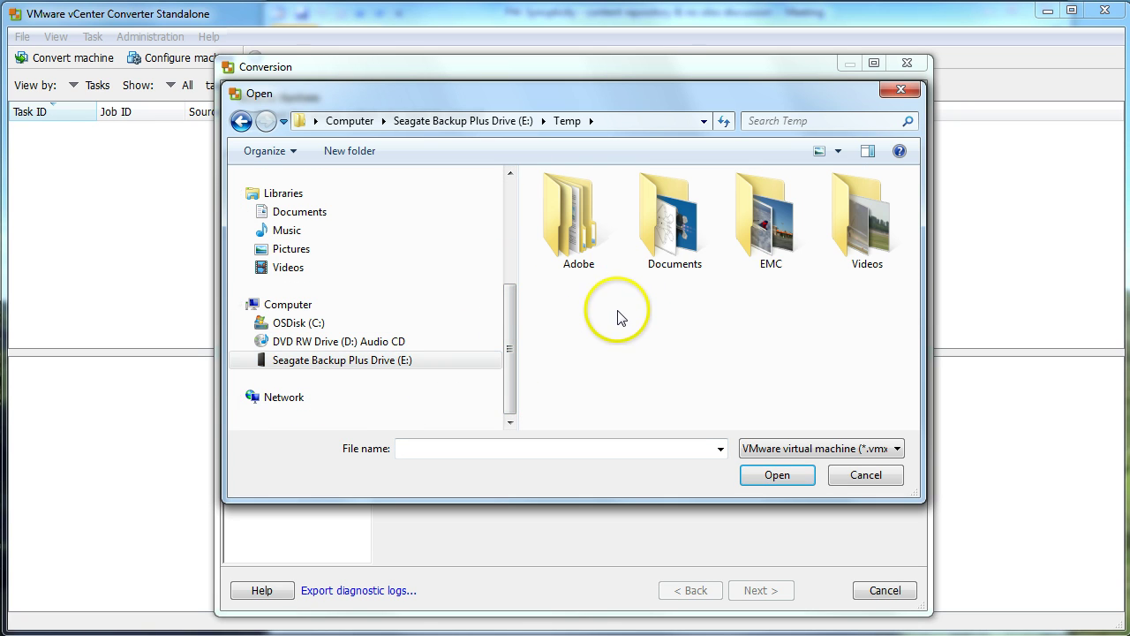
double_click(761, 243)
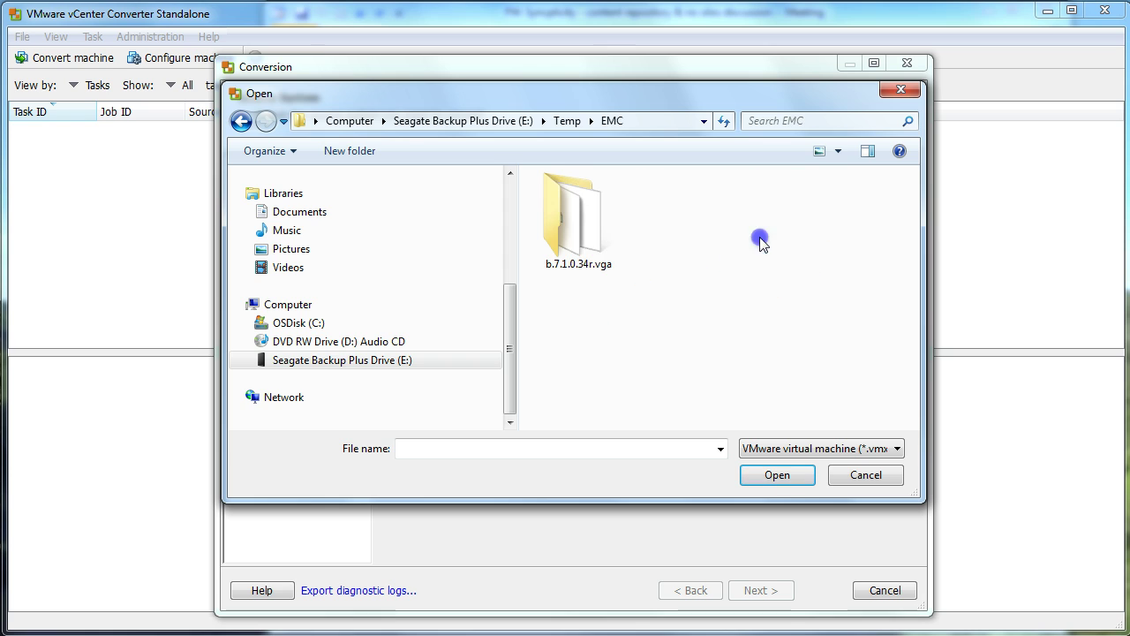
double_click(579, 223)
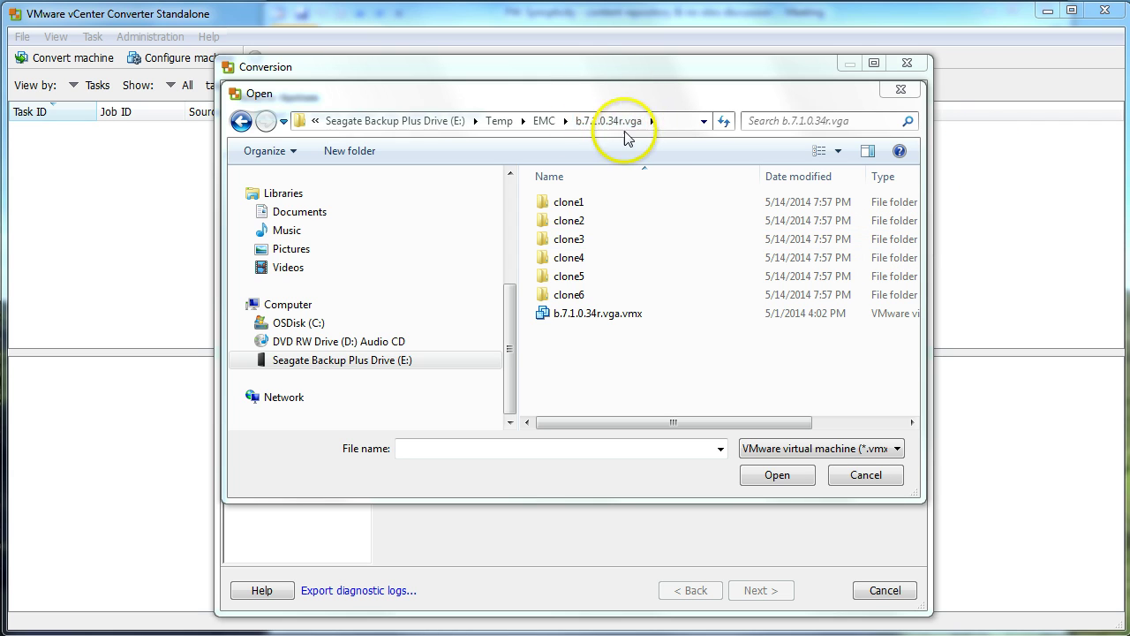
left_click(636, 124)
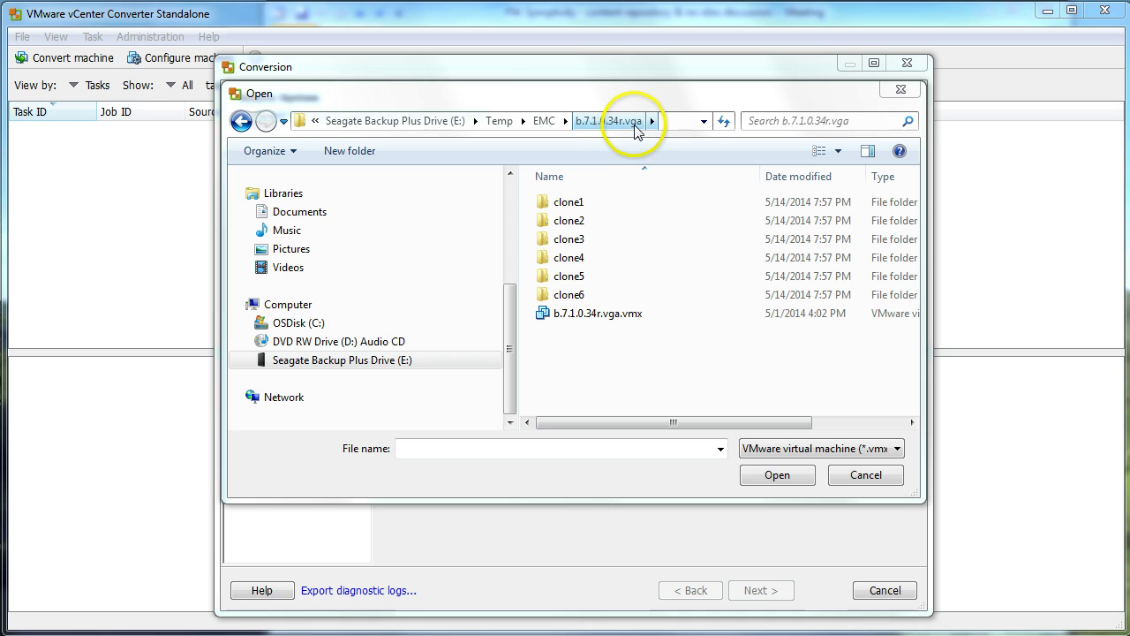
left_click(632, 314)
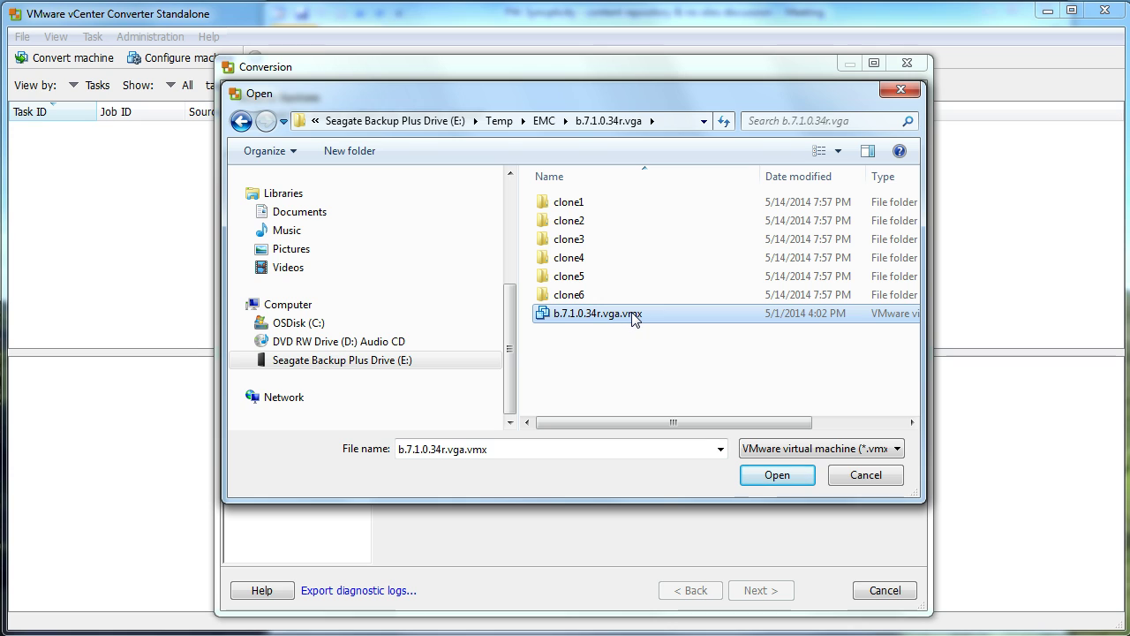
left_click(633, 316)
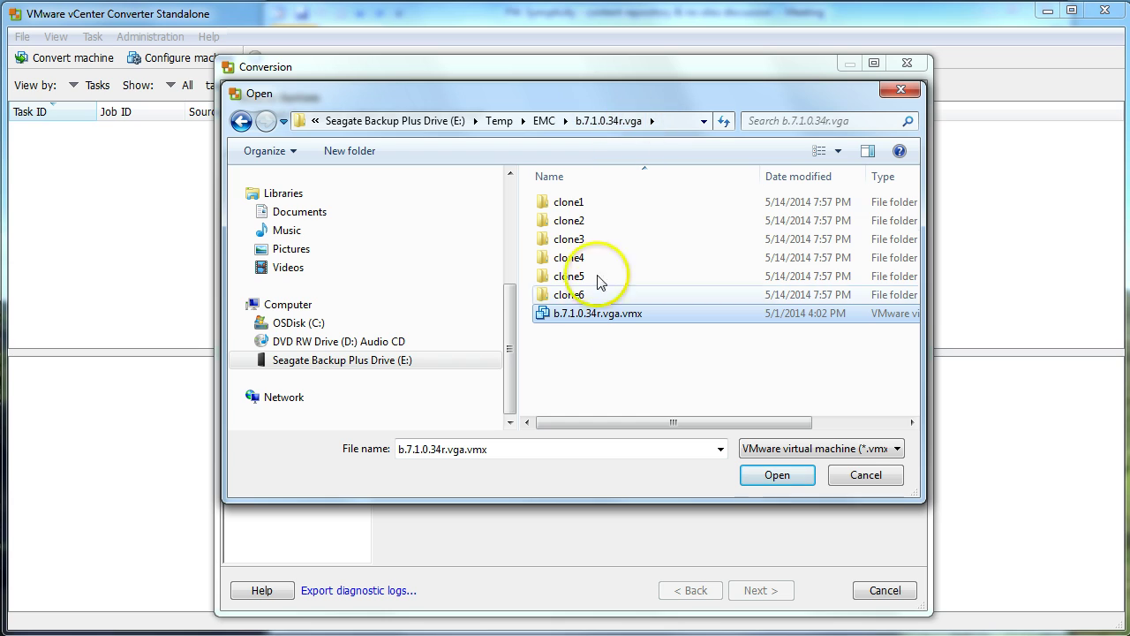
- Target the VMware Infrastructure server 192.168.1.112, logging in with the root user name and its password
left_click(780, 477)
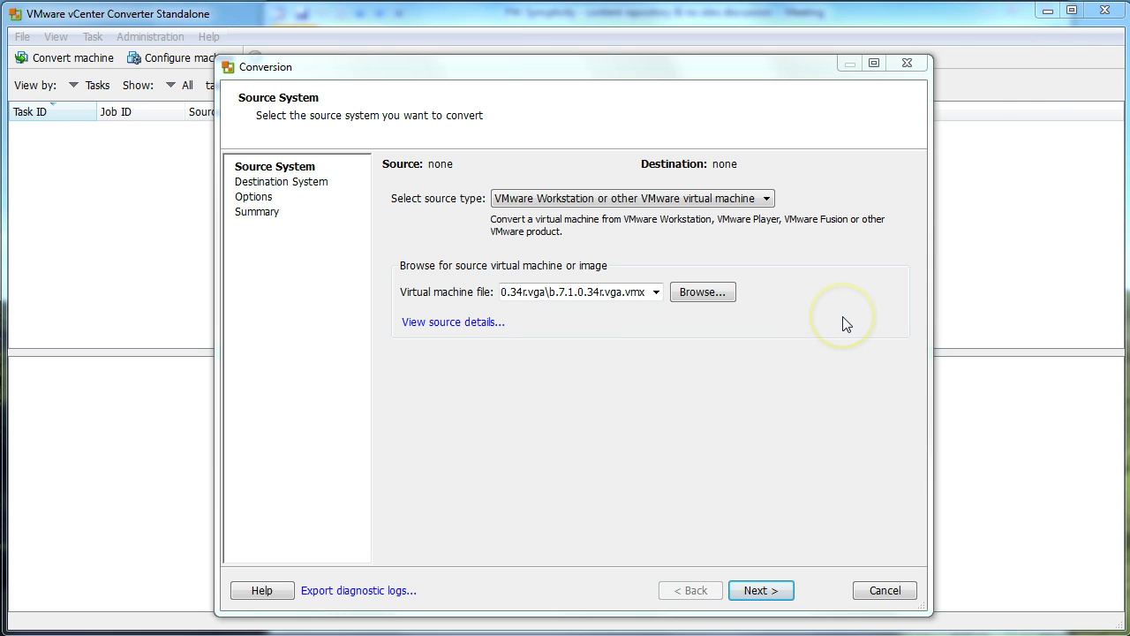
left_click(761, 589)
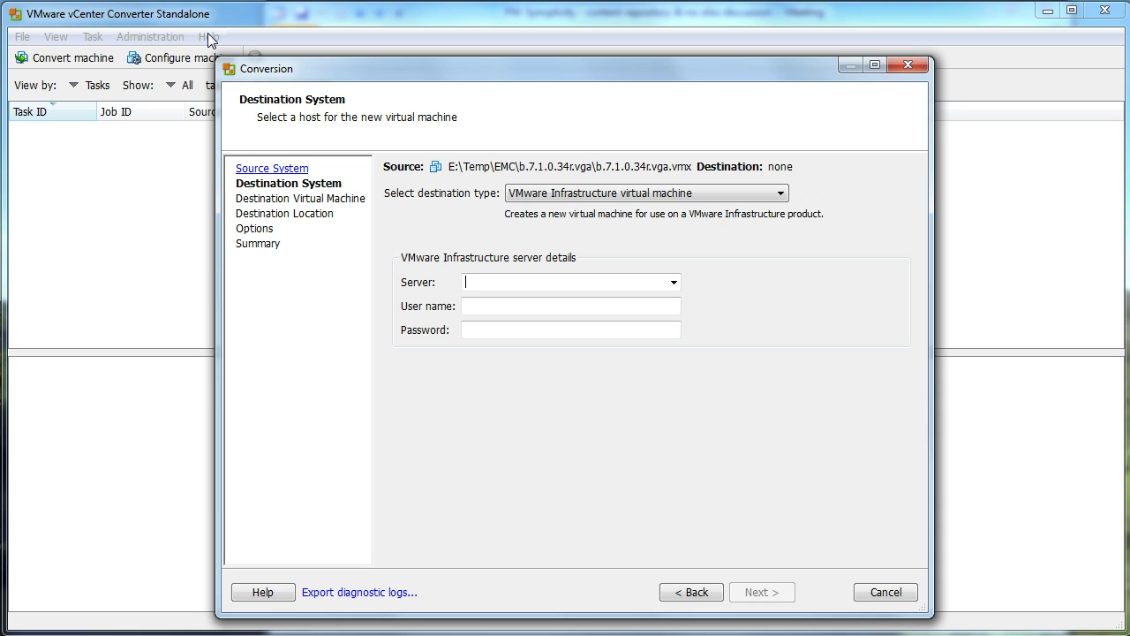
type("192.168.1.112")
left_click(481, 305)
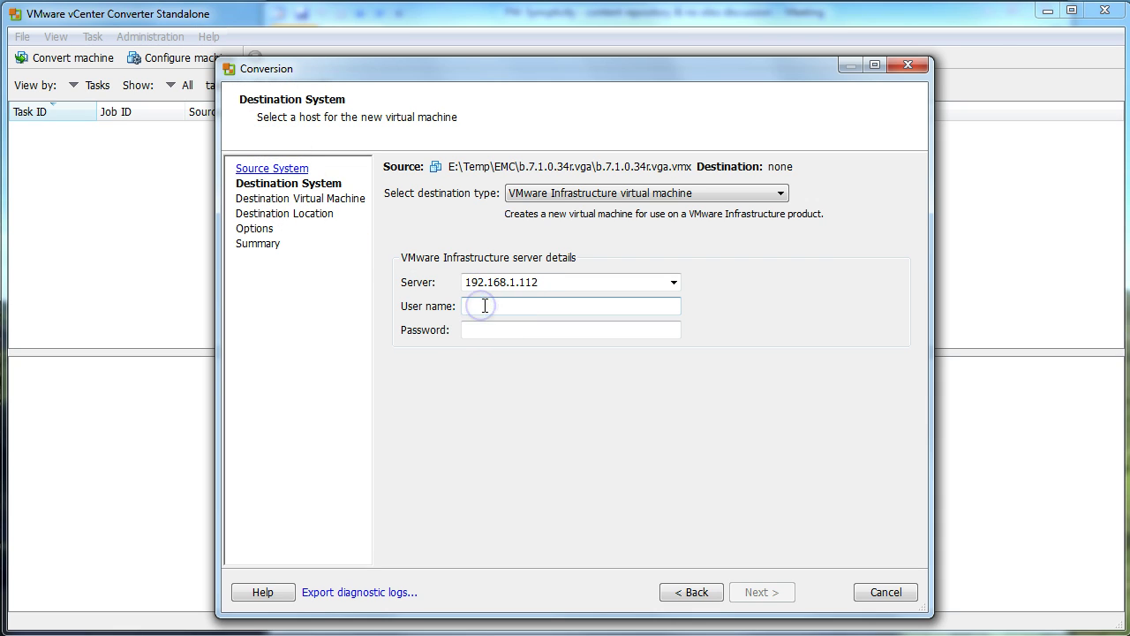
type("root")
key("Tab")
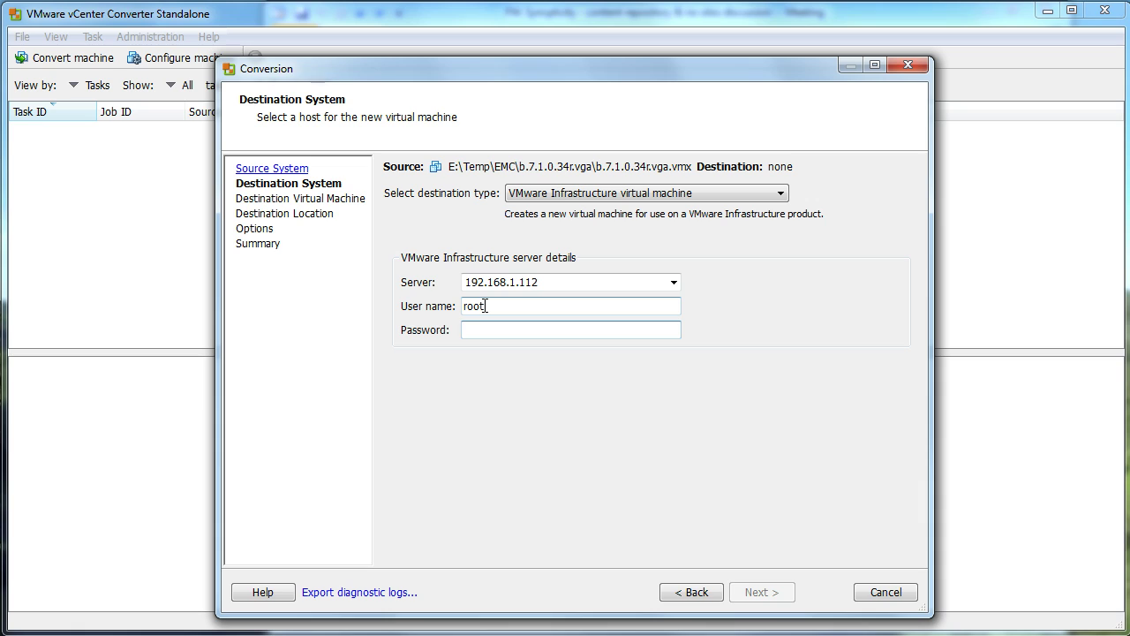
type("****")
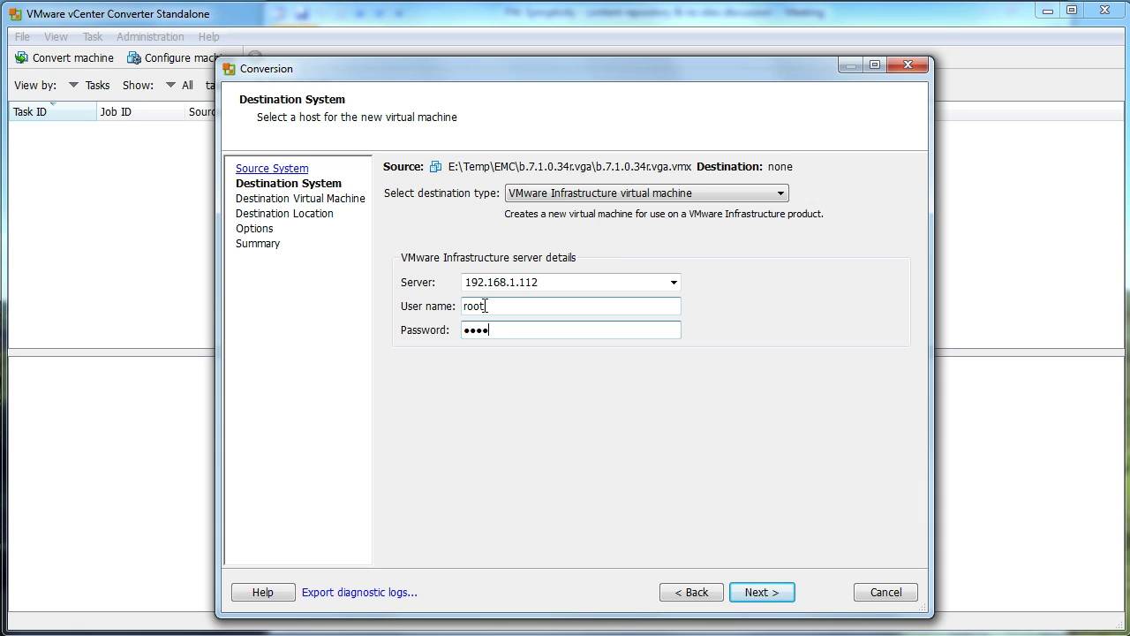
type("******")
- Name the destination VM 'Isilon OneFS' and place it in the Datacenter folder
left_click(768, 601)
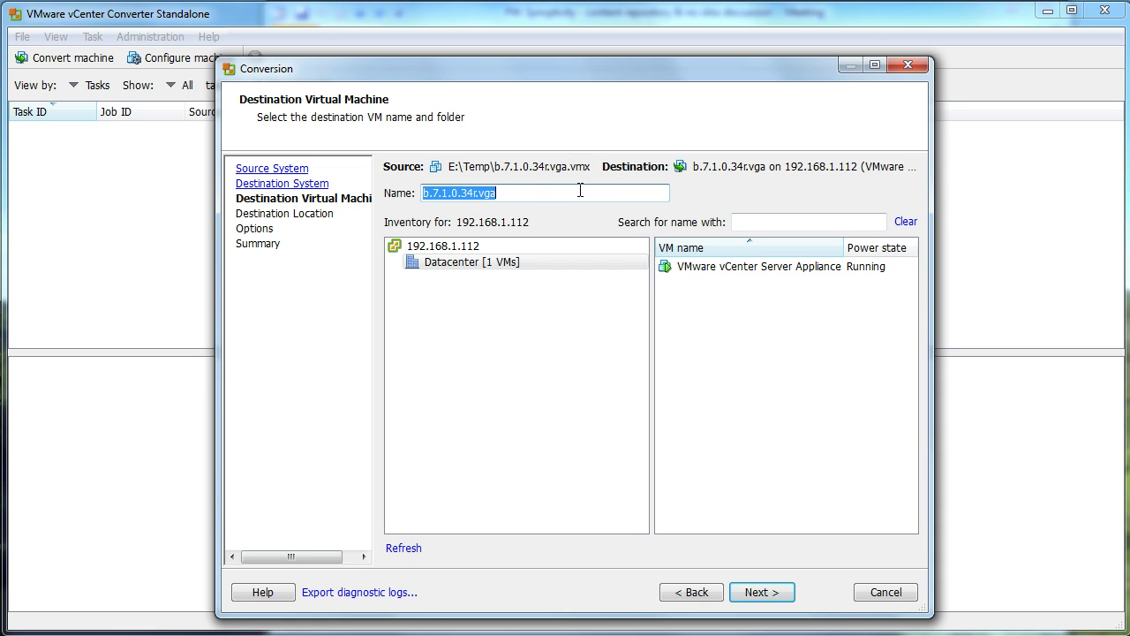
key("BackSpace")
type("Isilon")
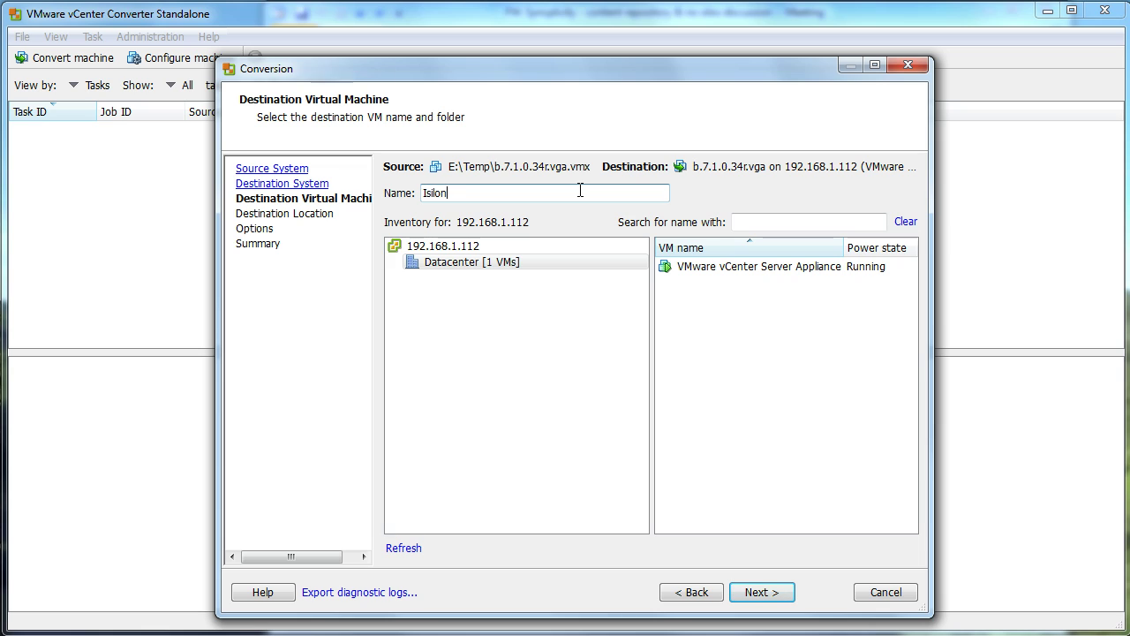
type(" OneFS")
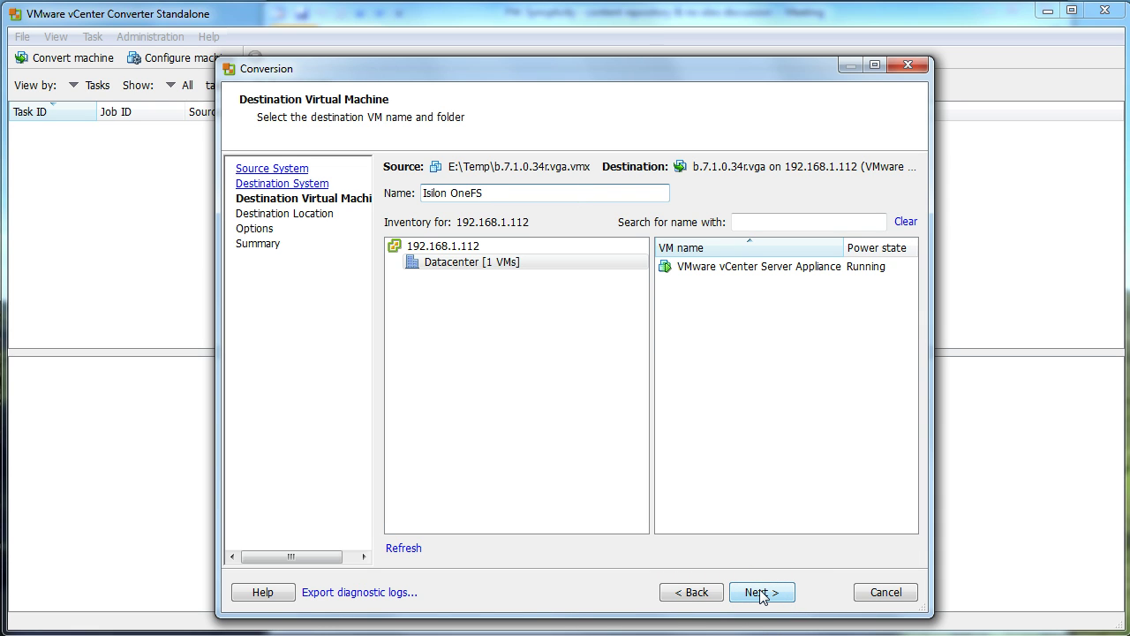
left_click(478, 263)
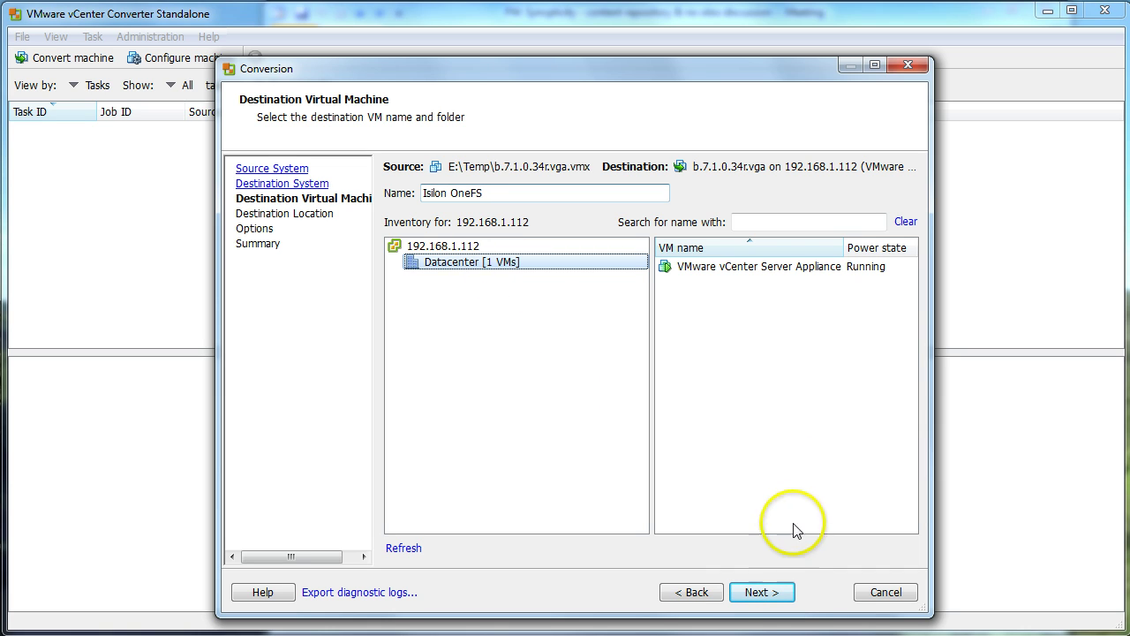
- Put the VM on host 192.168.1.93 using datastore2, keeping hardware Version 10
left_click(780, 600)
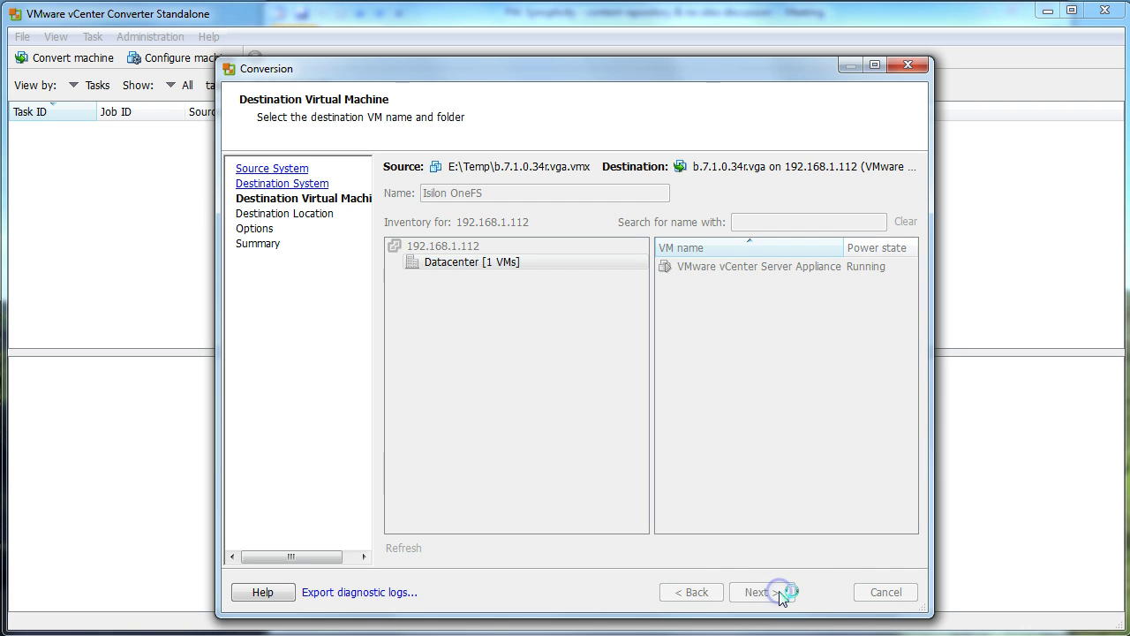
left_click(464, 233)
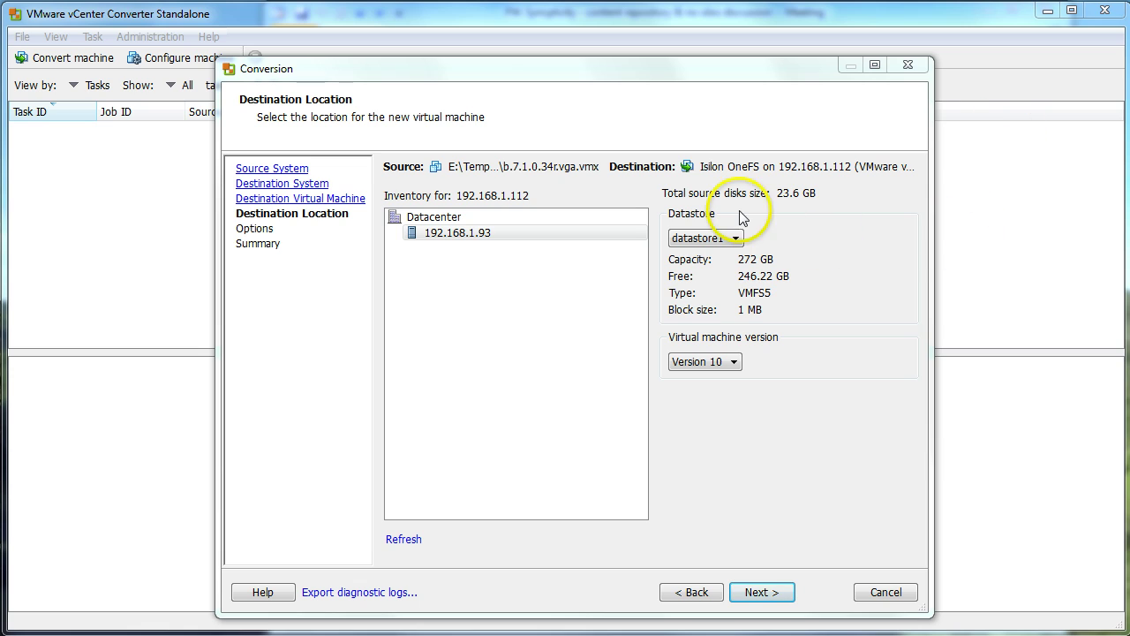
left_click(737, 240)
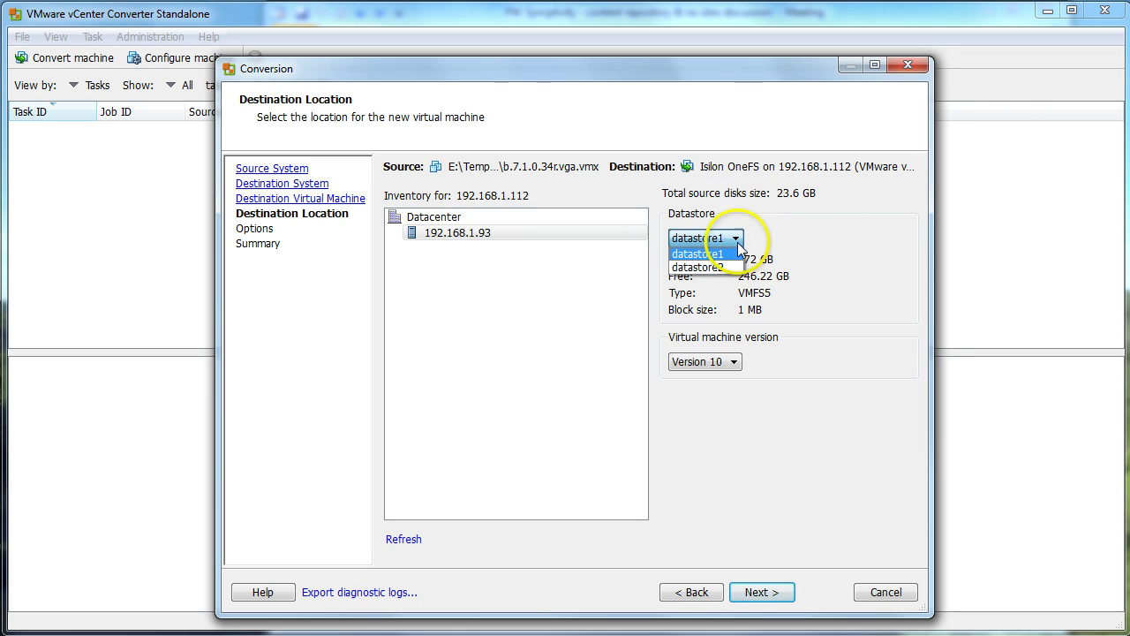
left_click(736, 268)
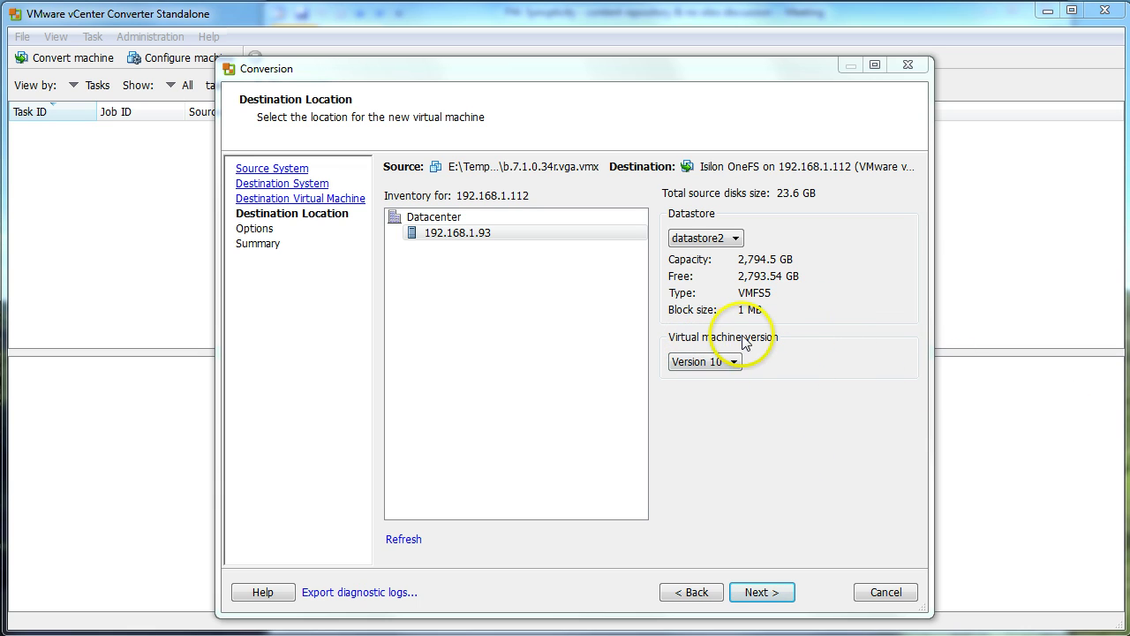
left_click(732, 363)
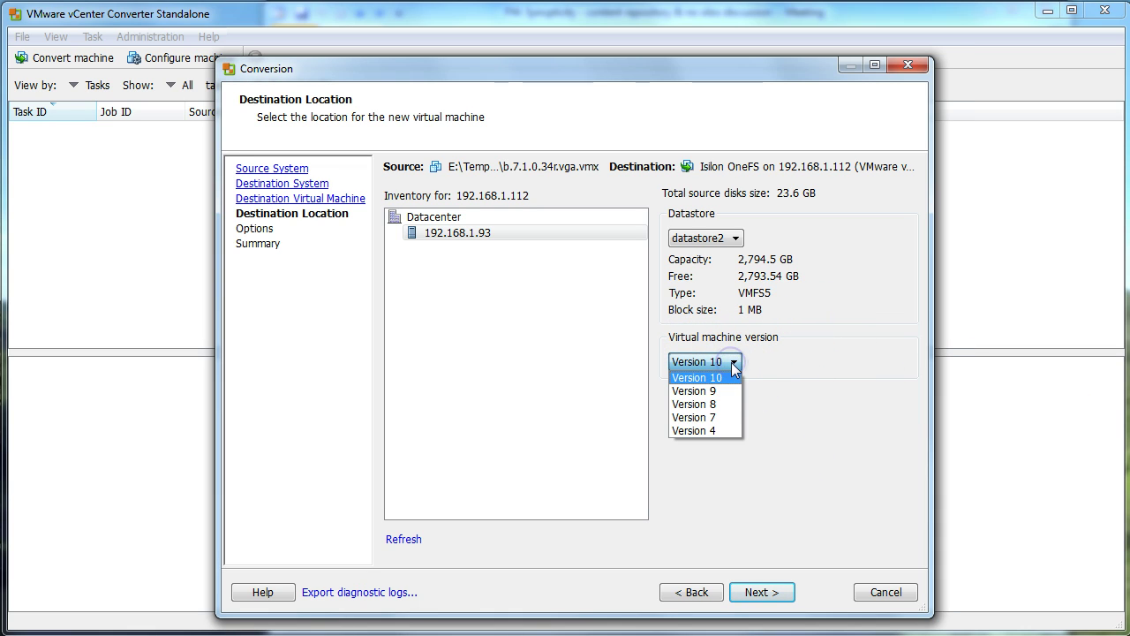
left_click(732, 363)
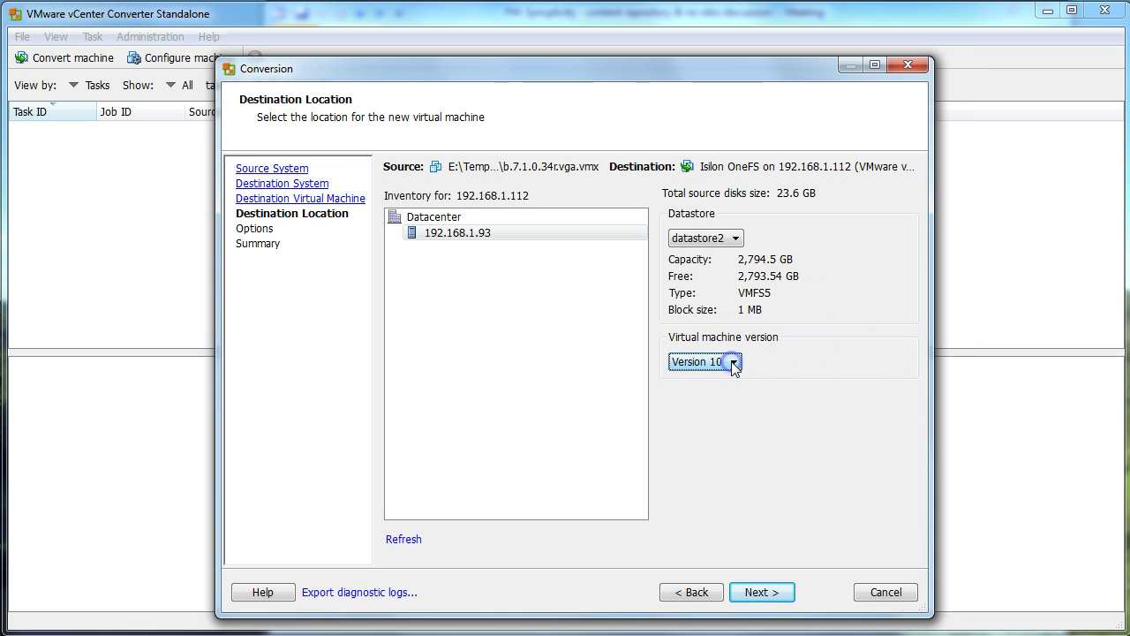
left_click(785, 597)
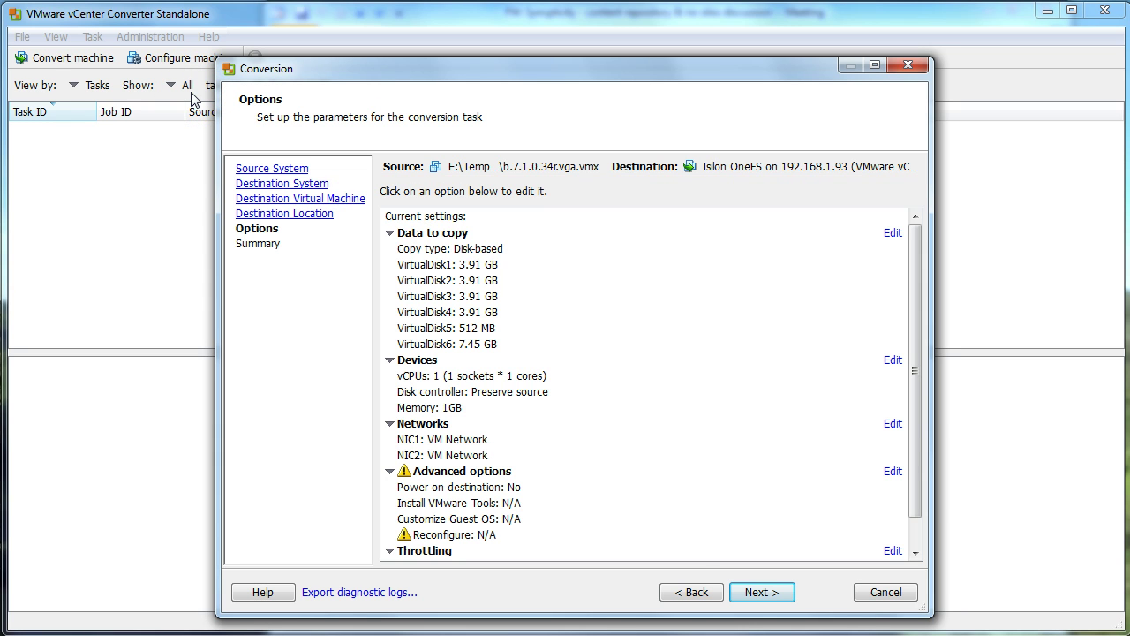
- Review the default options: six disks, 1 vCPU, 1GB memory, two NICs on VM Network
left_click(144, 68)
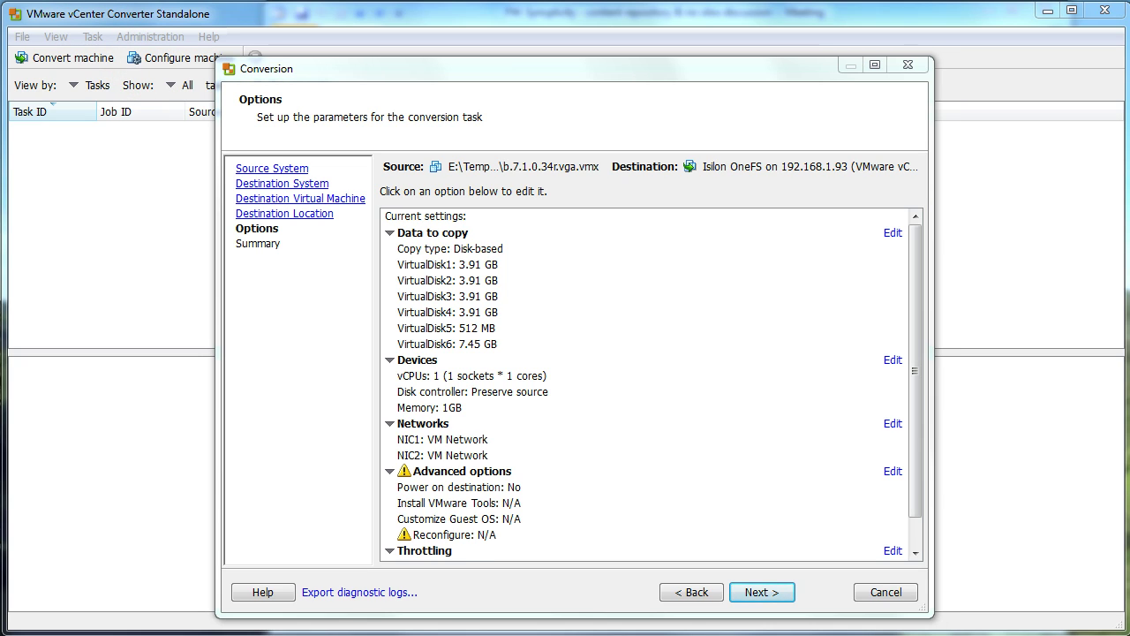
left_click(302, 274)
left_click(324, 318)
left_click(790, 586)
- Check the Summary parameters and submit the Isilon OneFS conversion job
left_click(774, 597)
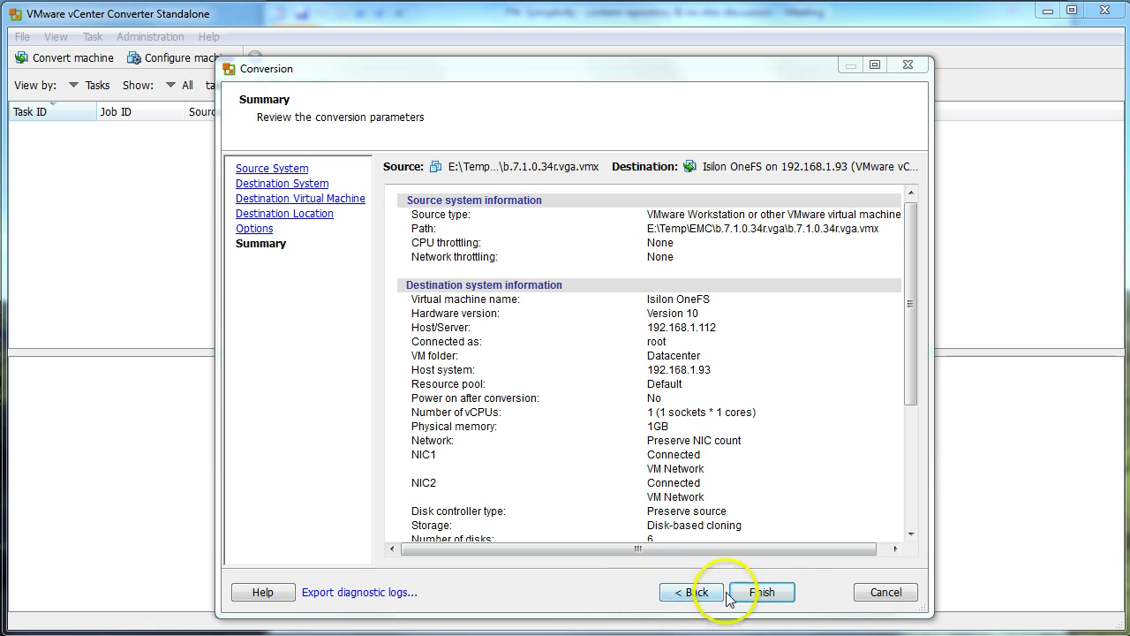
left_click(791, 596)
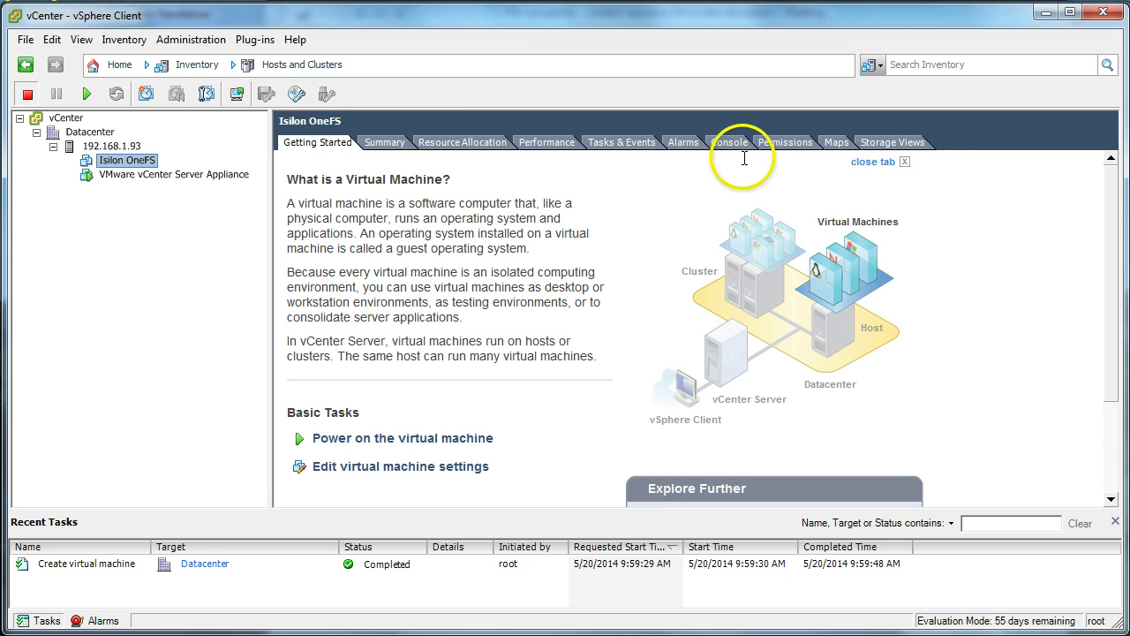
- Show the Isilon OneFS Summary: FreeBSD (64-bit), powered off, stored on datastore2
left_click(386, 145)
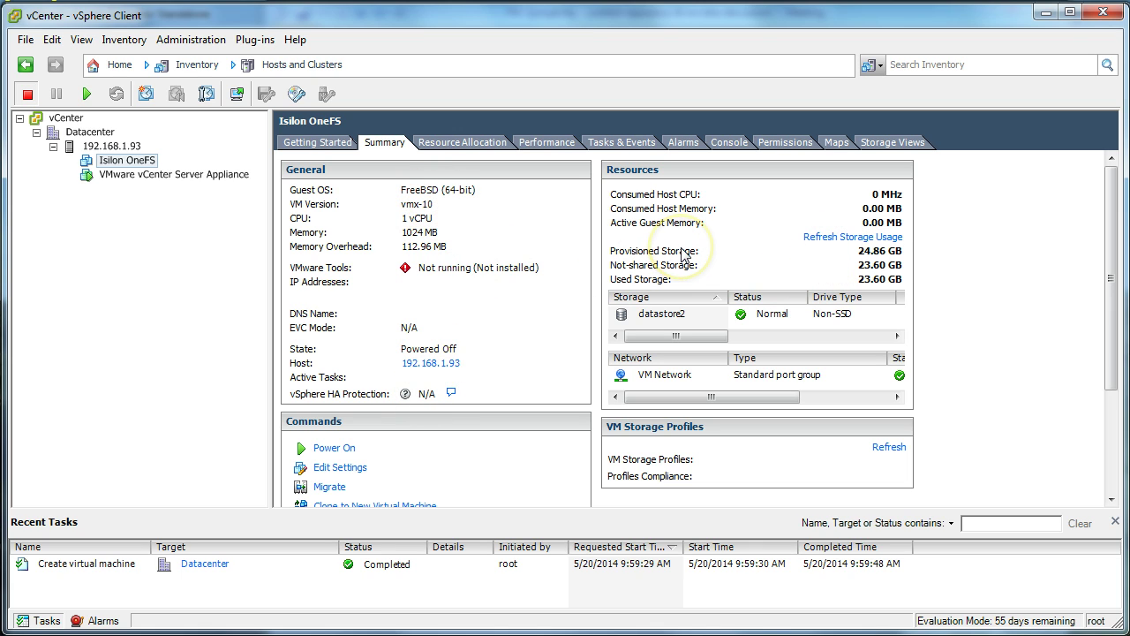
- Inspect the VM's datastore2 entry, Resource Allocation, Performance, Console and Storage Views, then return to Getting Started
left_click(677, 313)
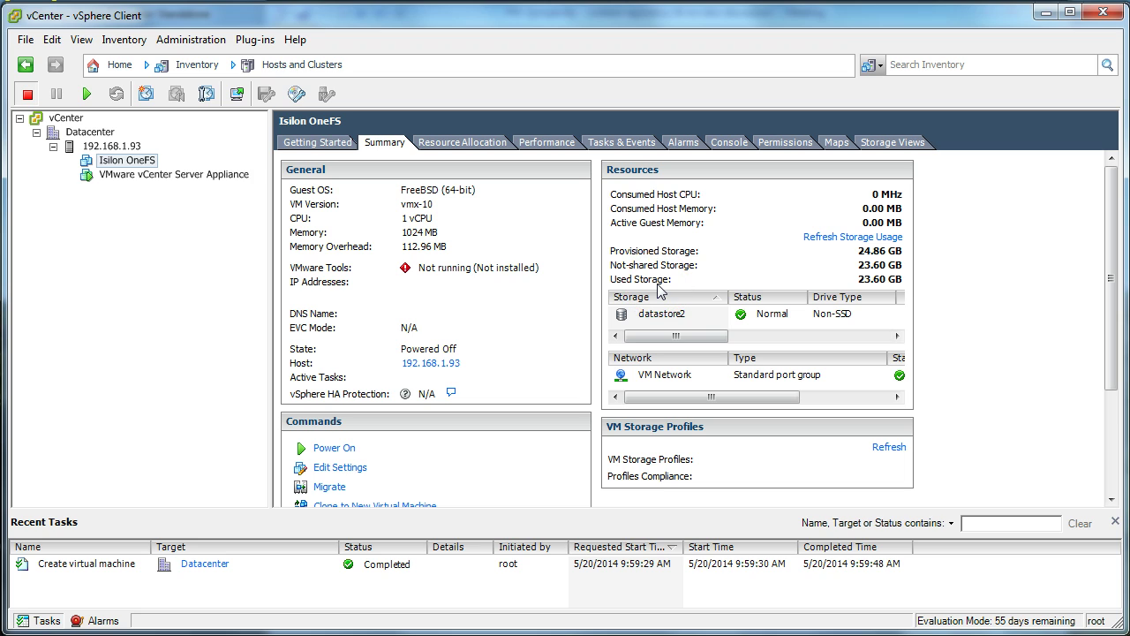
left_click(463, 144)
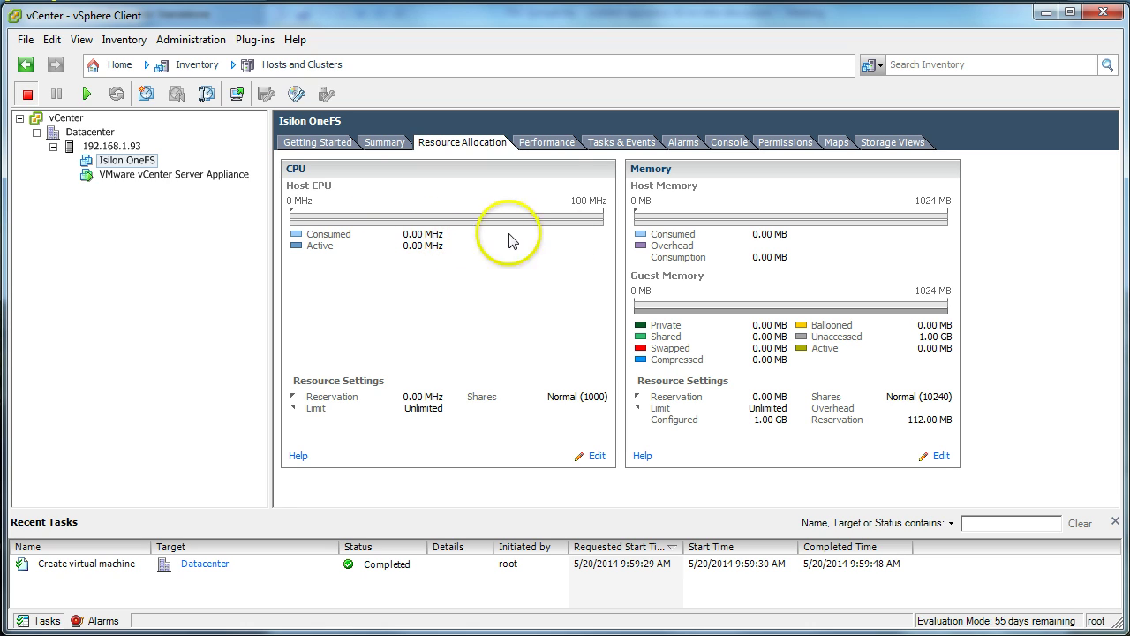
left_click(556, 146)
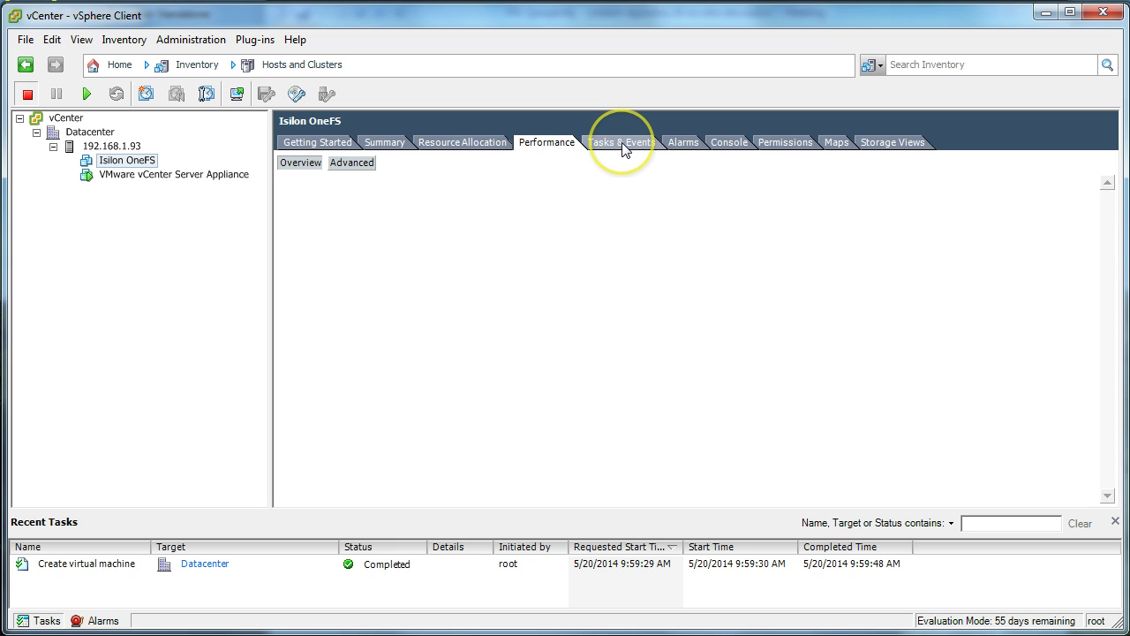
left_click(729, 144)
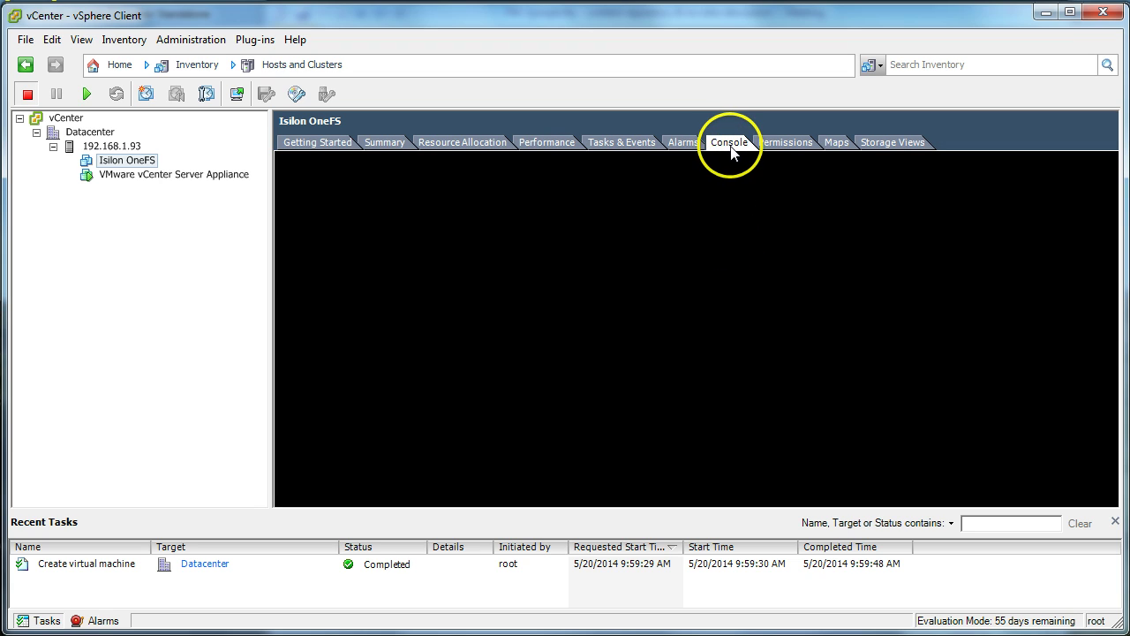
left_click(879, 147)
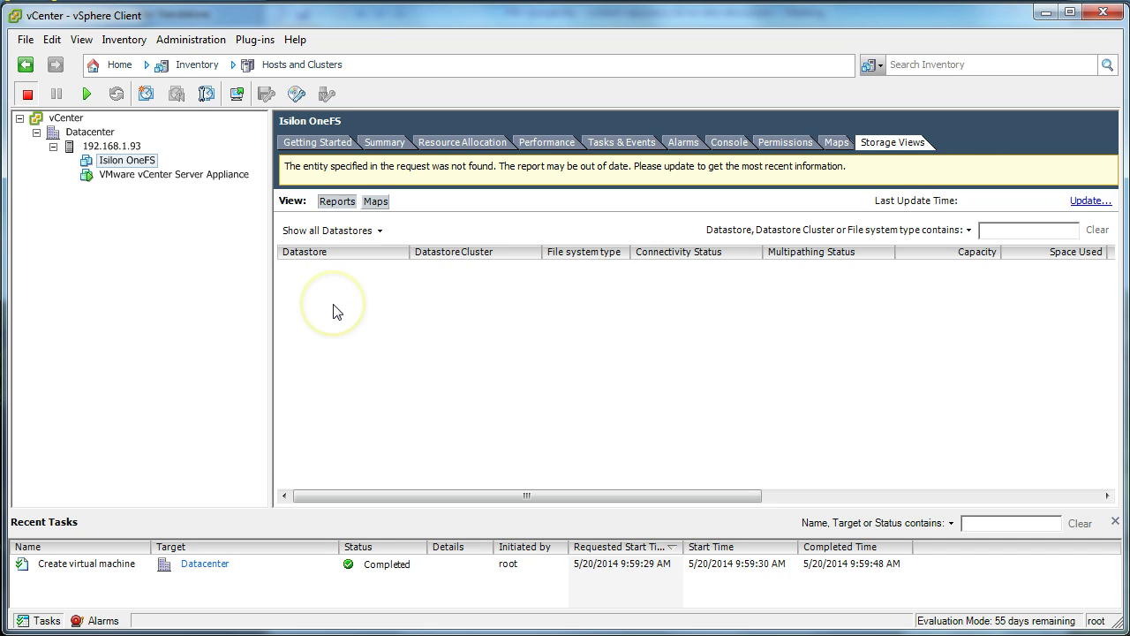
left_click(301, 143)
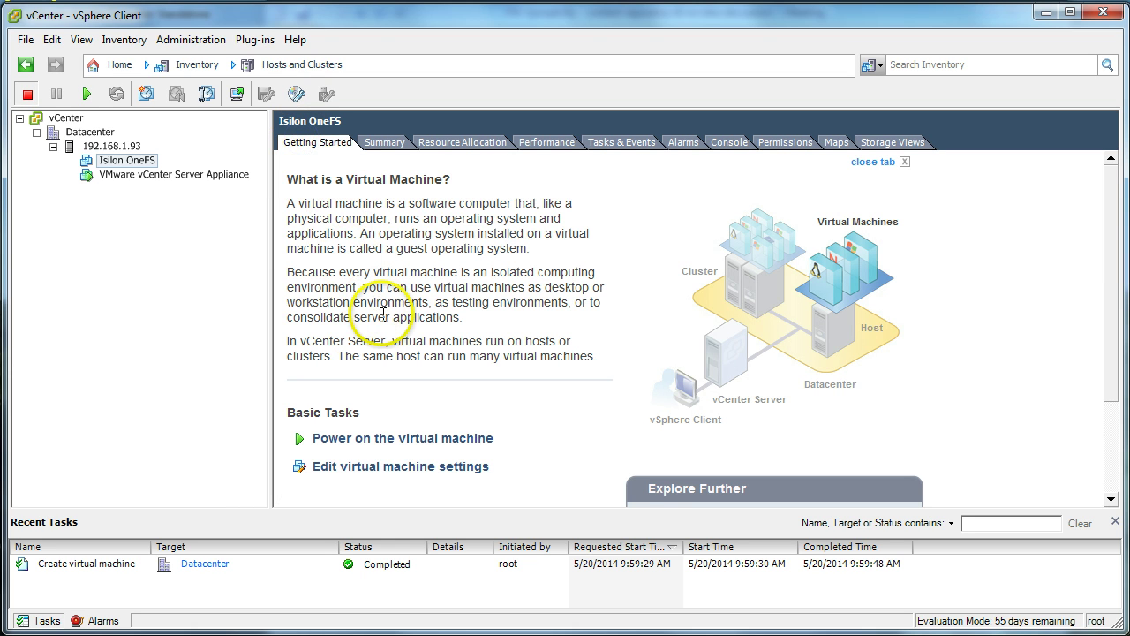